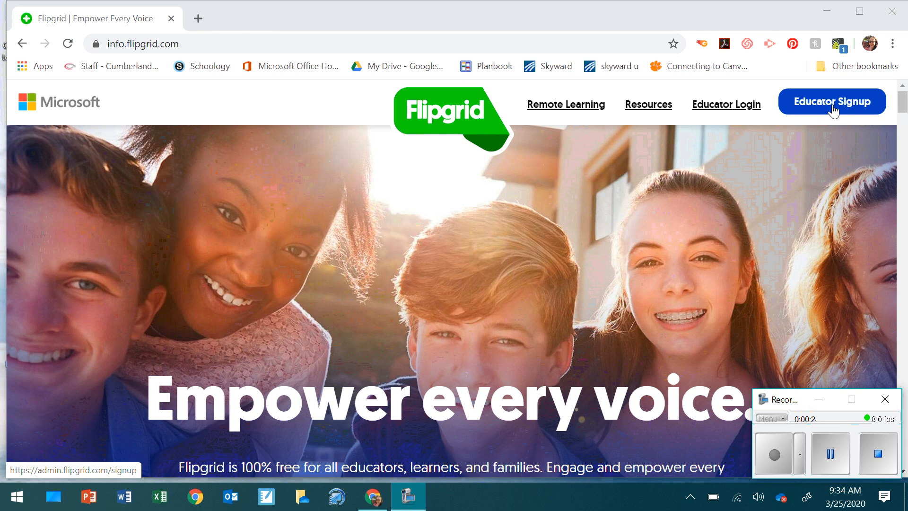
Step: Log in as an educator from info.flipgrid.com to reach the My Grids list of 7 grids
left_click(734, 105)
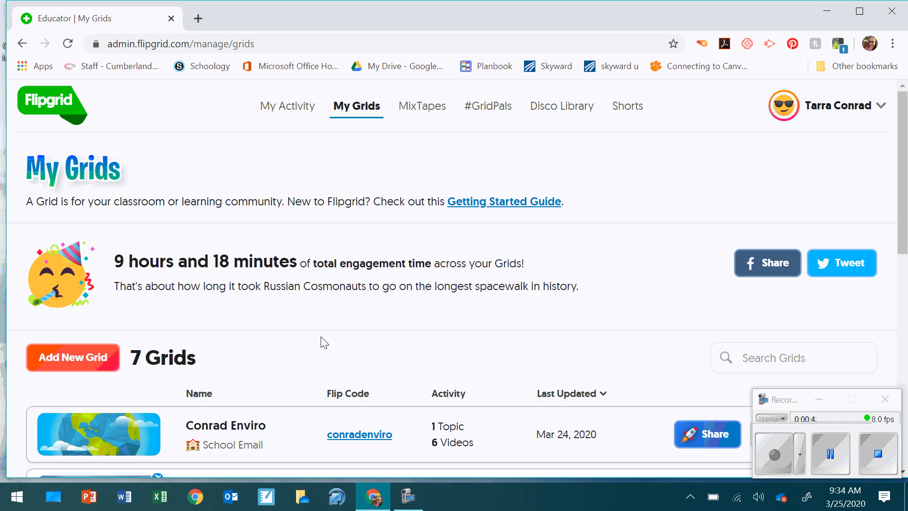
Step: Start a new grid named 'Practice Grid' that students join by School Email
left_click(85, 359)
left_click(406, 237)
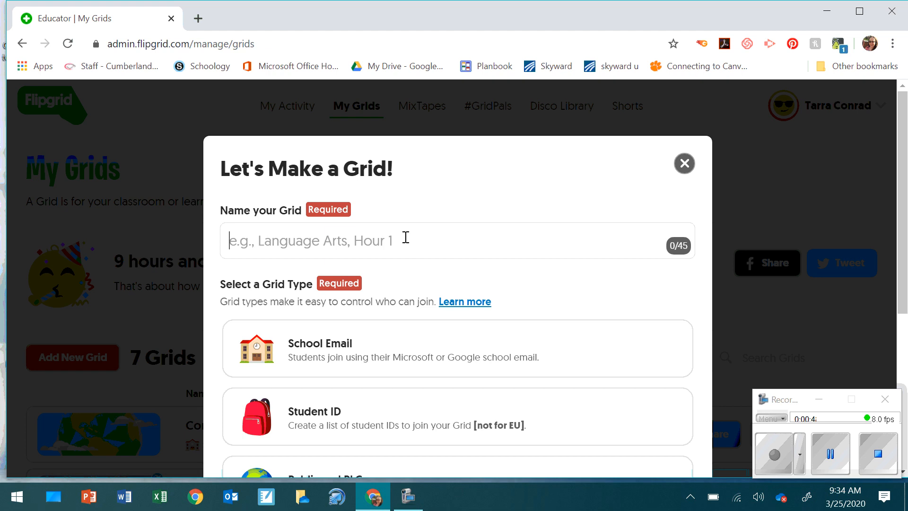
type("Prac")
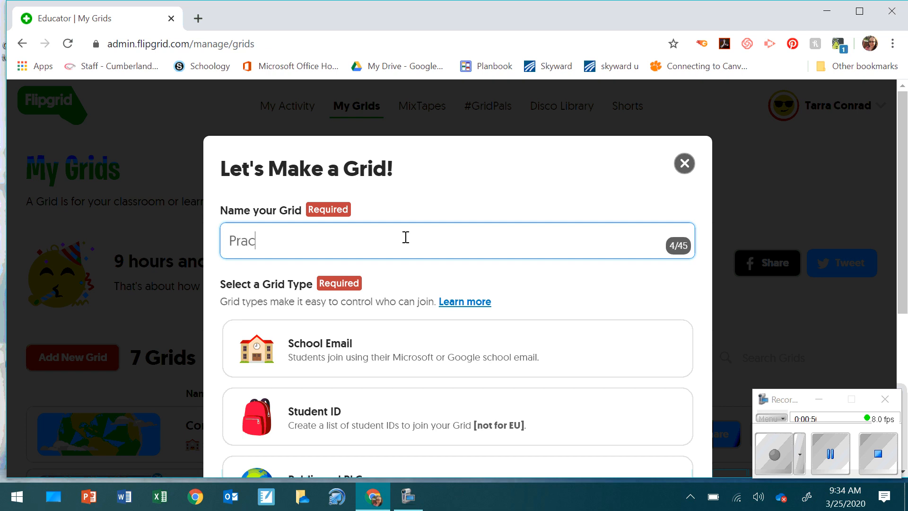
type("tice Grid")
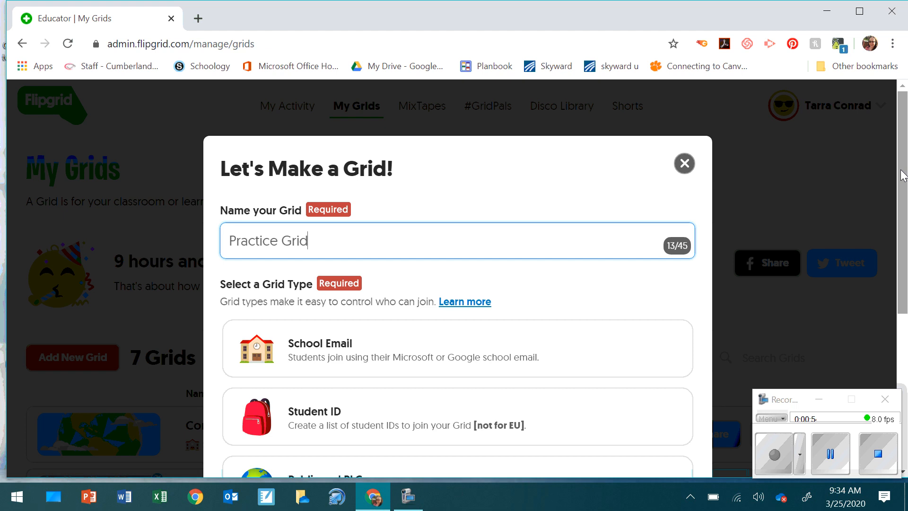
left_click_drag(904, 176, 906, 229)
left_click(512, 276)
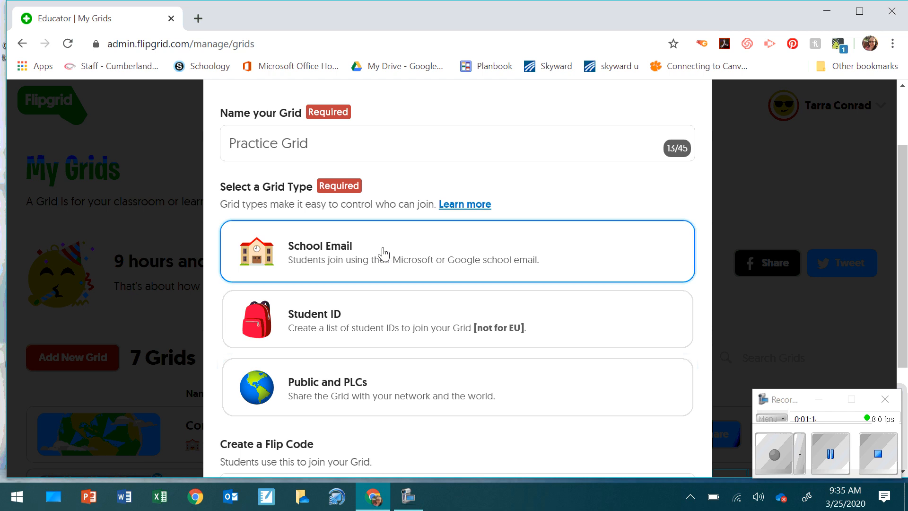
left_click(383, 254)
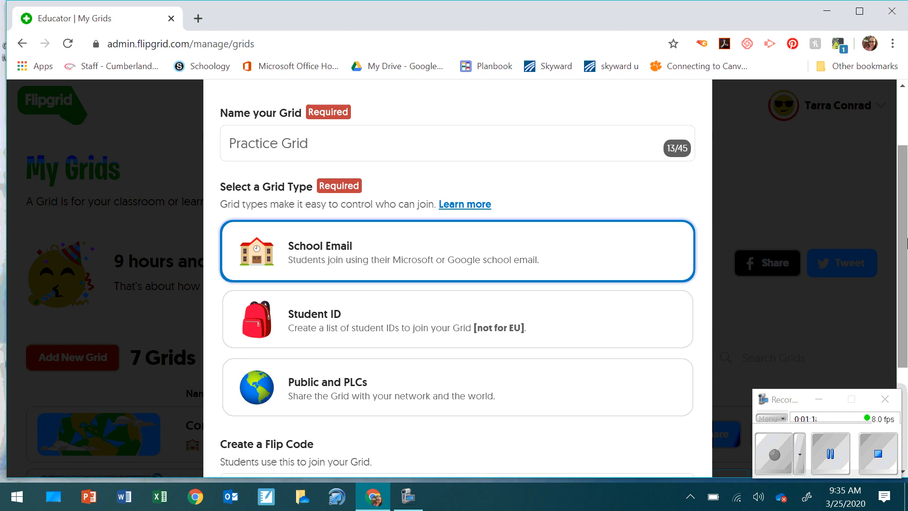
left_click_drag(904, 239, 906, 324)
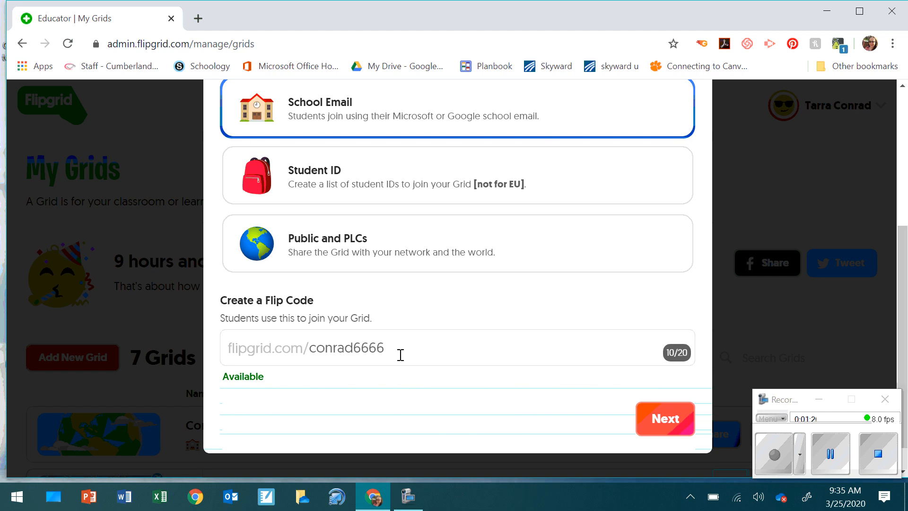
left_click_drag(393, 347, 314, 355)
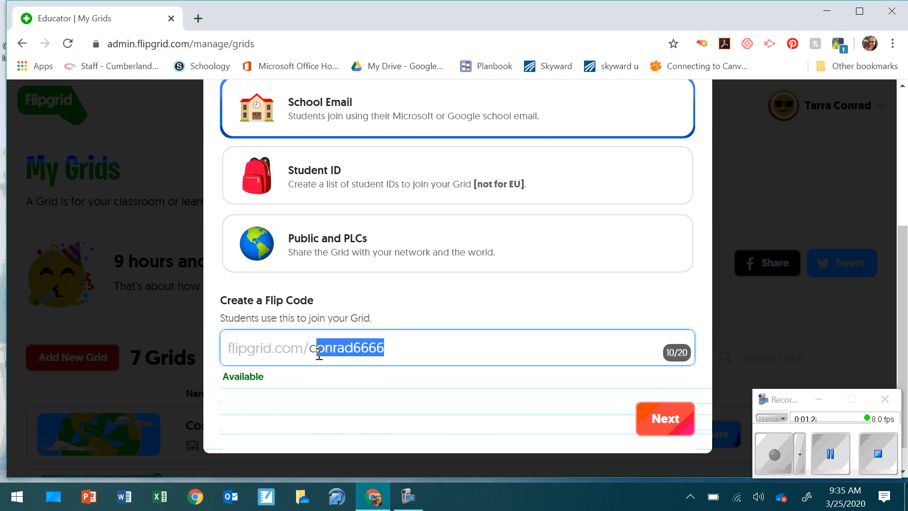
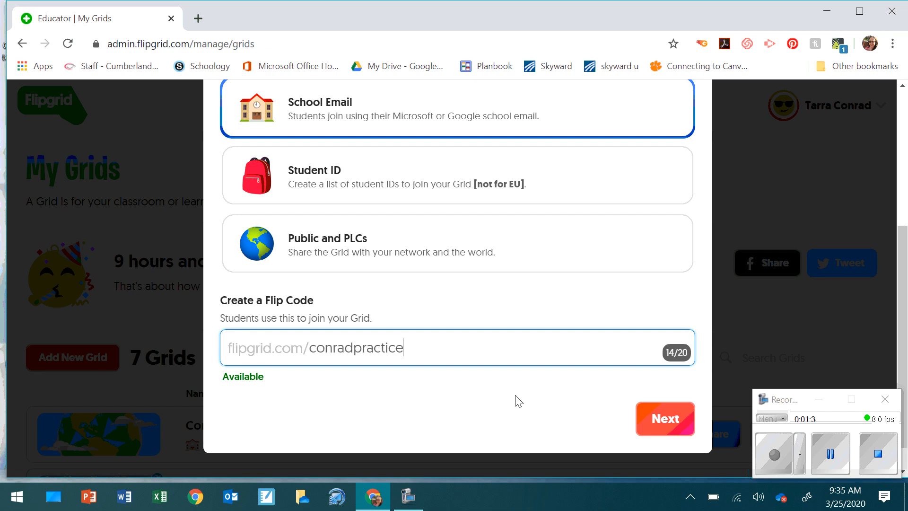
Step: Allow the cvsdstudents.org student domain, finish the grid, and copy its Flip Code link
left_click(654, 421)
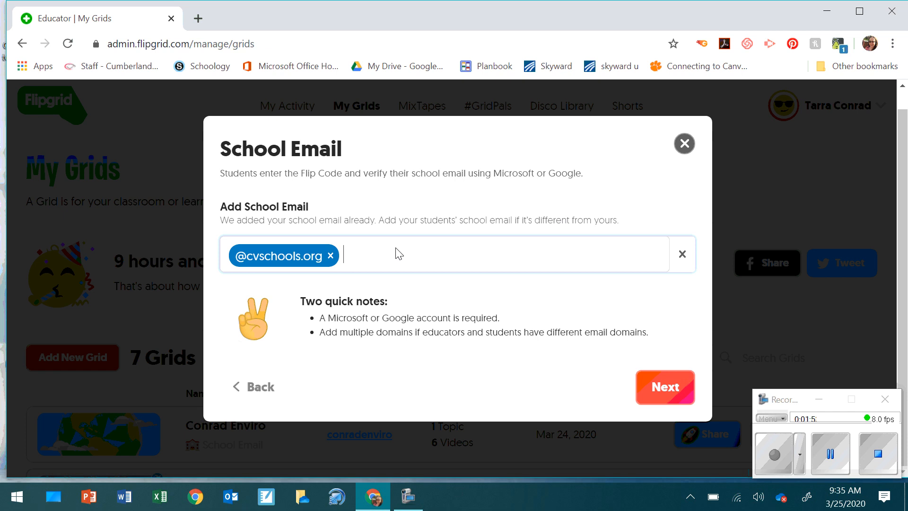
type("cs")
type("sdstudents")
type(".c")
key("BackSpace")
type("org")
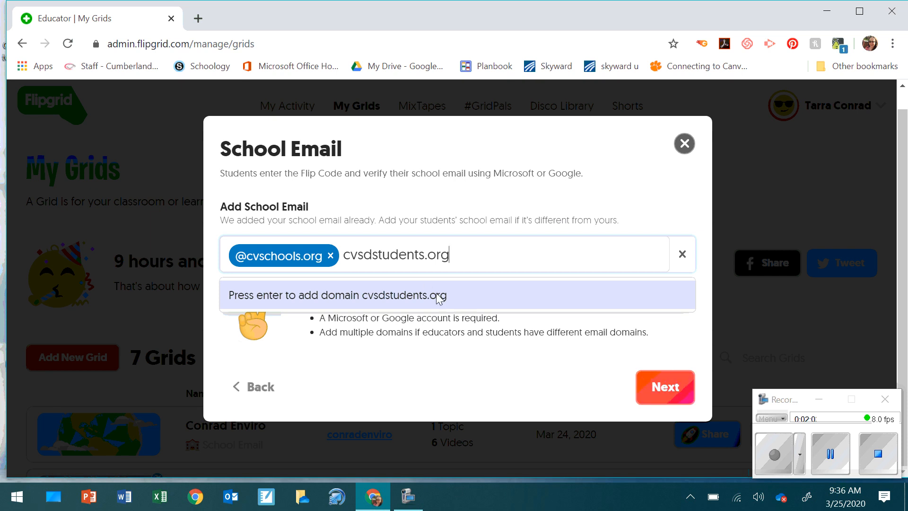
left_click(649, 387)
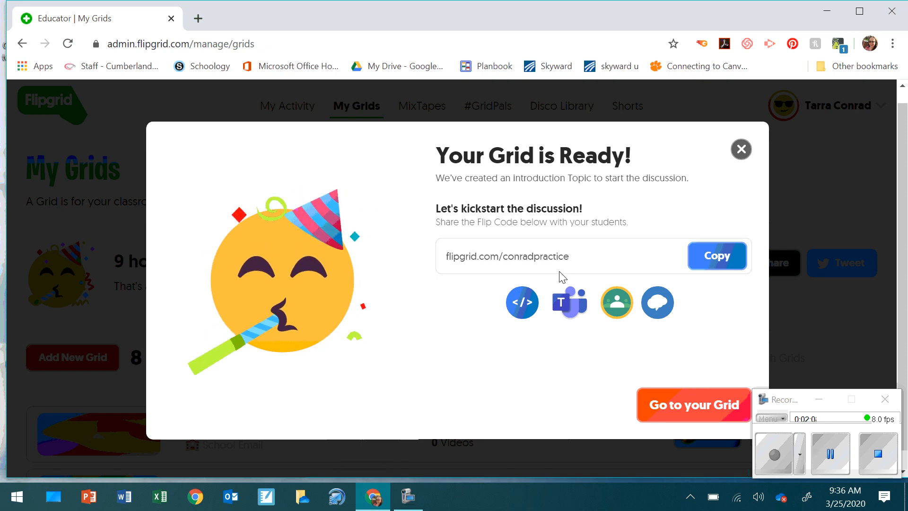
left_click(694, 253)
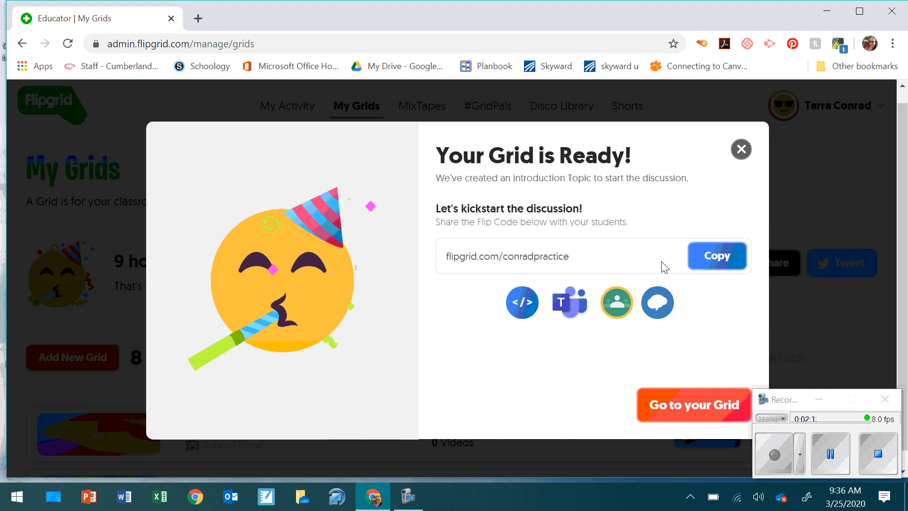
Step: Go to the new Practice Grid and open its Edit Grid settings
left_click(673, 417)
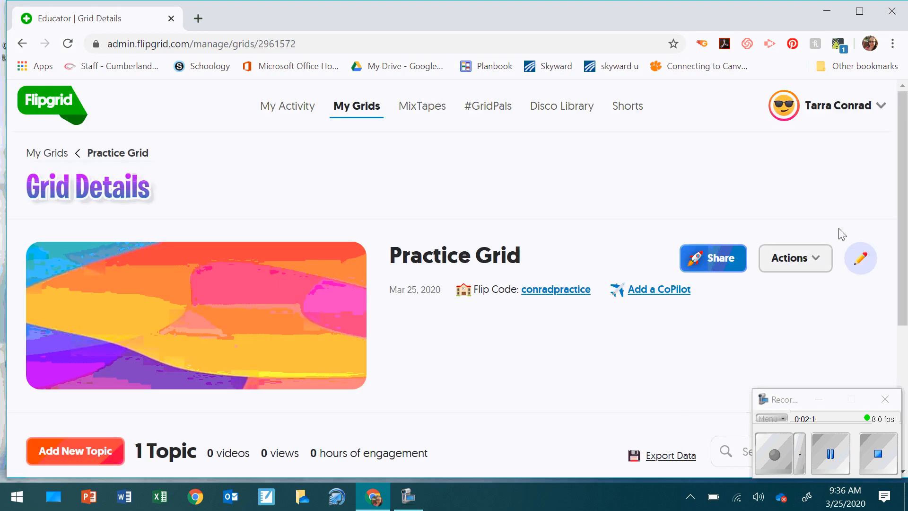
left_click_drag(906, 198, 906, 255)
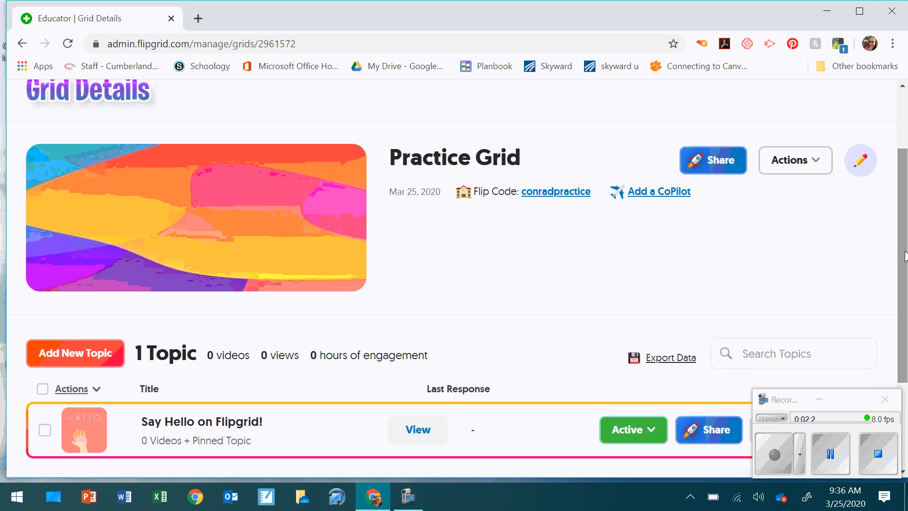
left_click(864, 159)
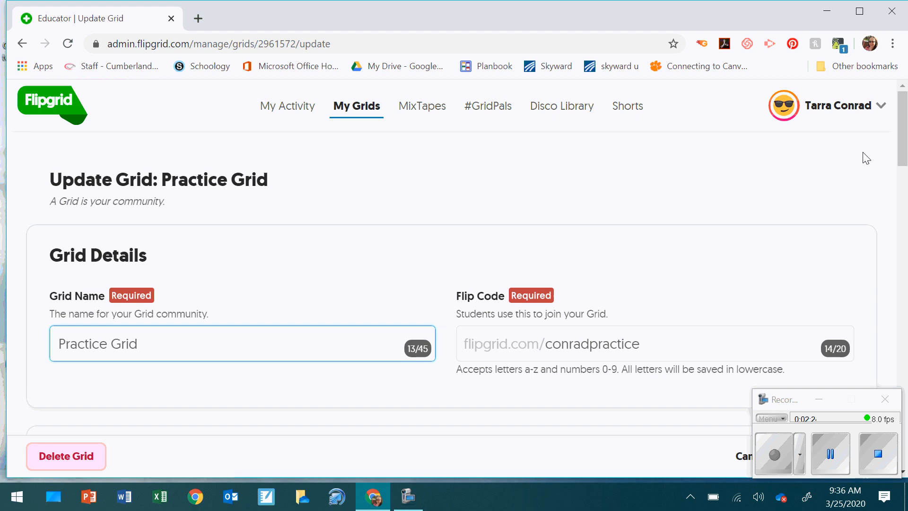
Step: Keep Daily notifications, choose the green leaves cover image, and update the grid
left_click_drag(906, 150, 907, 277)
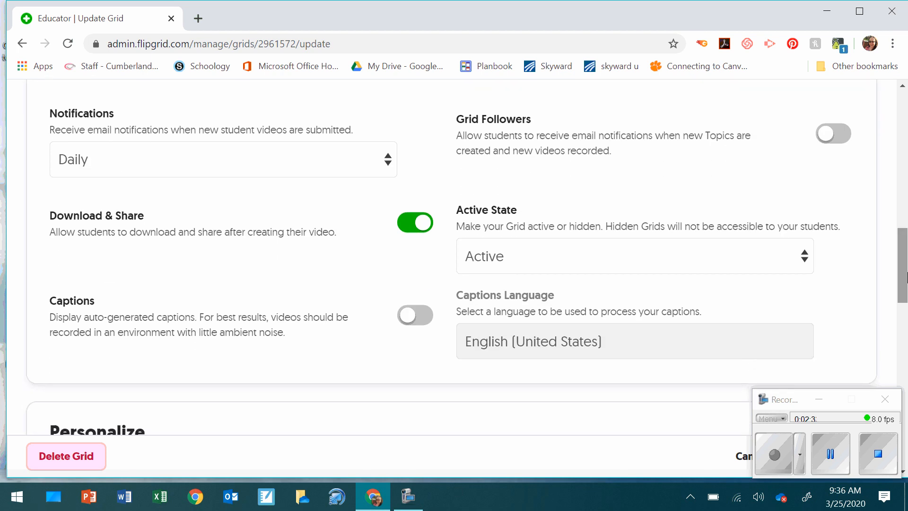
left_click(352, 166)
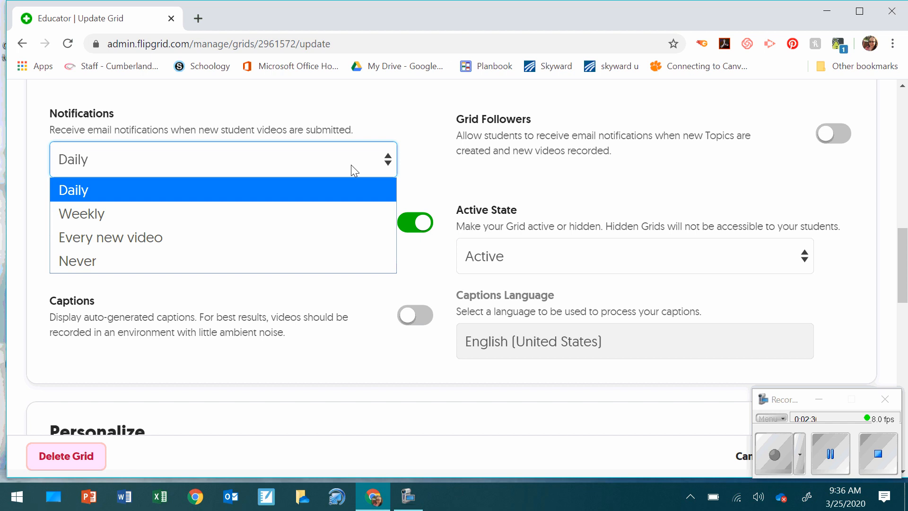
left_click(351, 164)
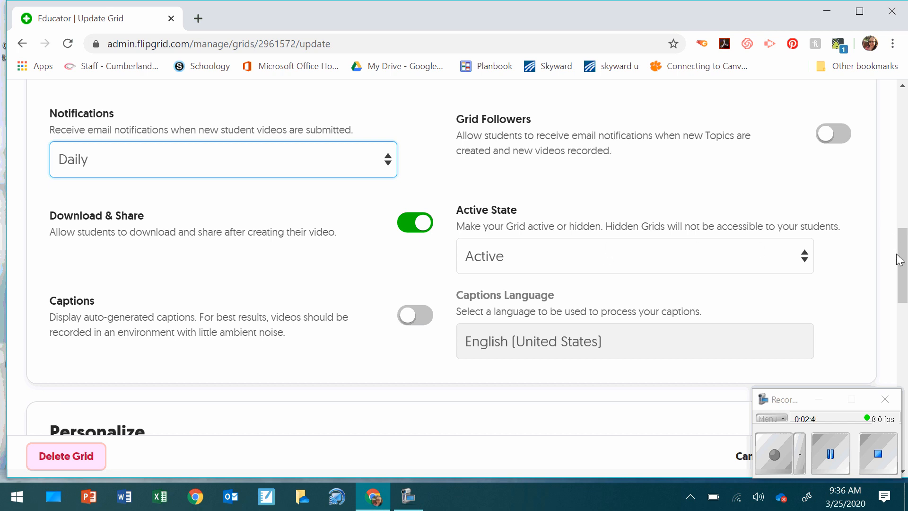
left_click_drag(906, 278, 906, 400)
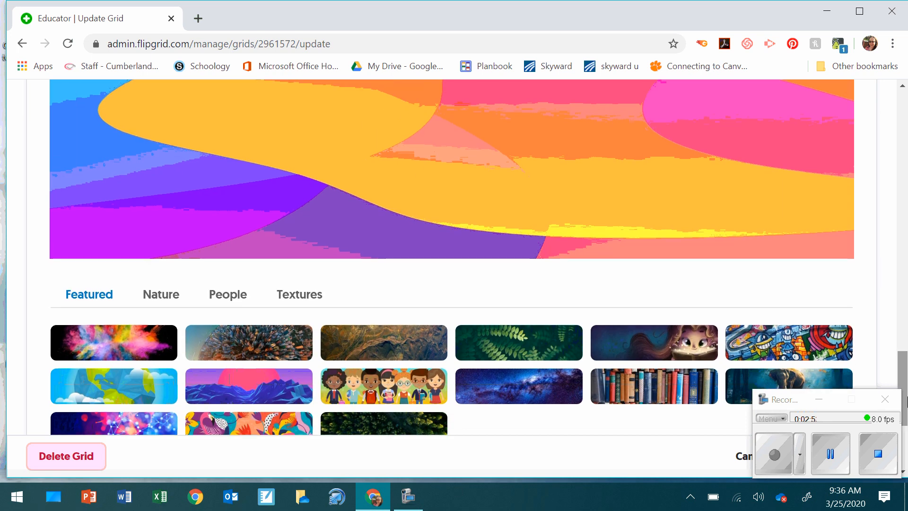
left_click(531, 346)
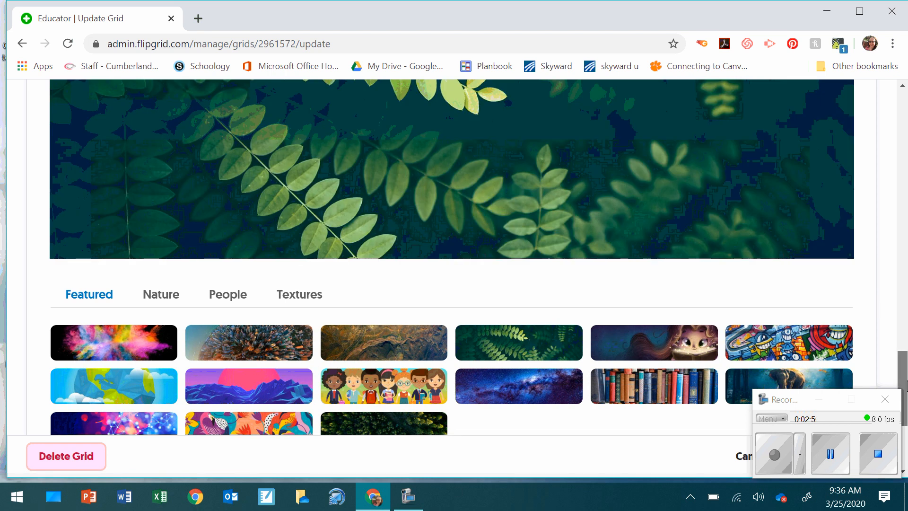
left_click_drag(906, 381, 906, 423)
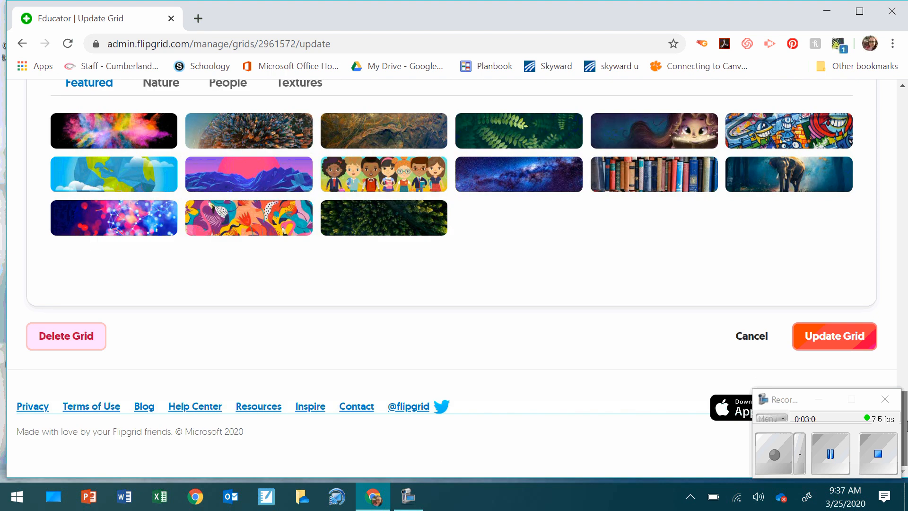
left_click(830, 346)
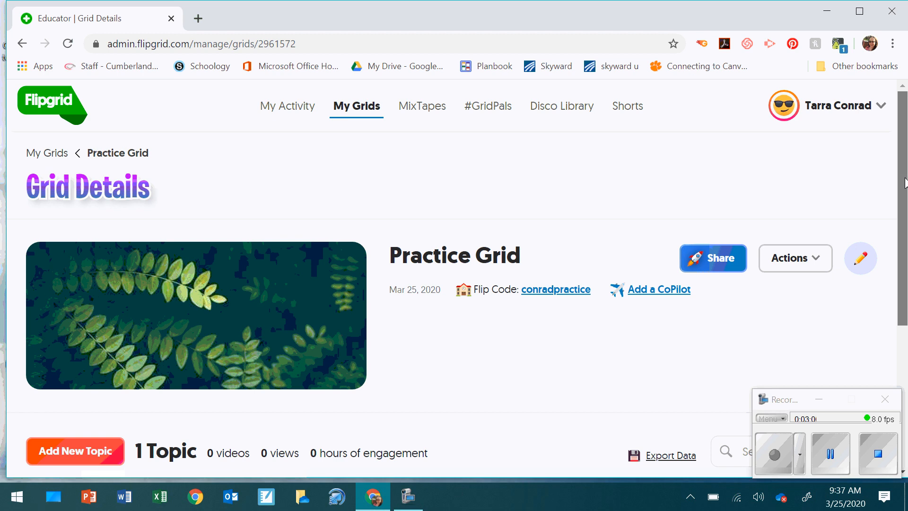
Step: Start a topic titled 'Practice Flipgrid' with a 1 minute 30 seconds recording time
left_click_drag(905, 184, 906, 316)
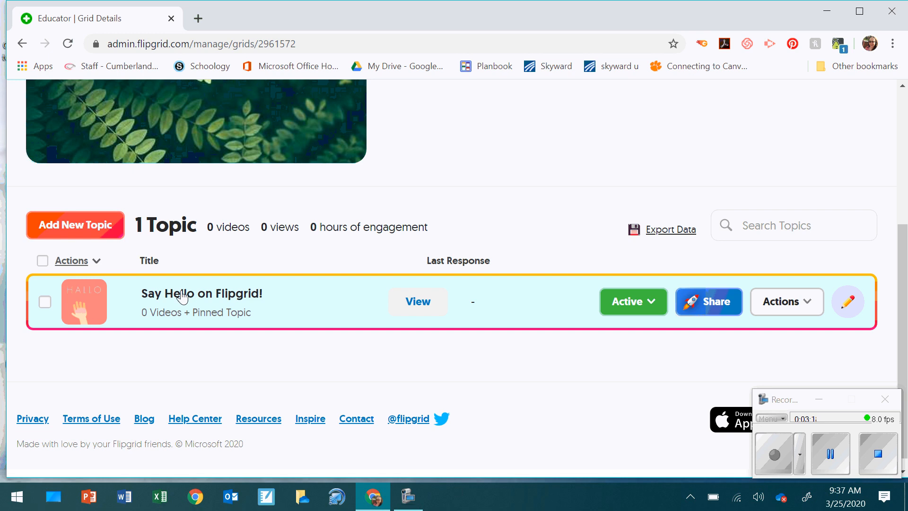
left_click(80, 239)
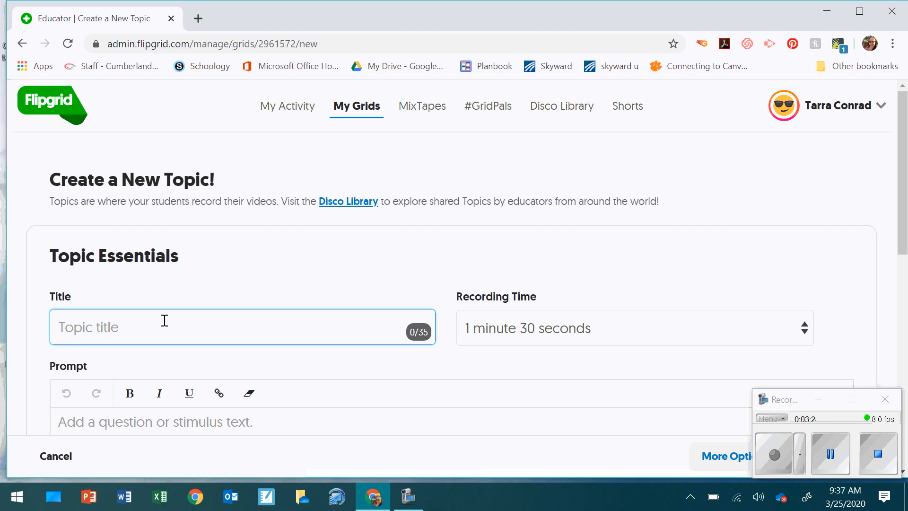
type("Practice Flipgrid")
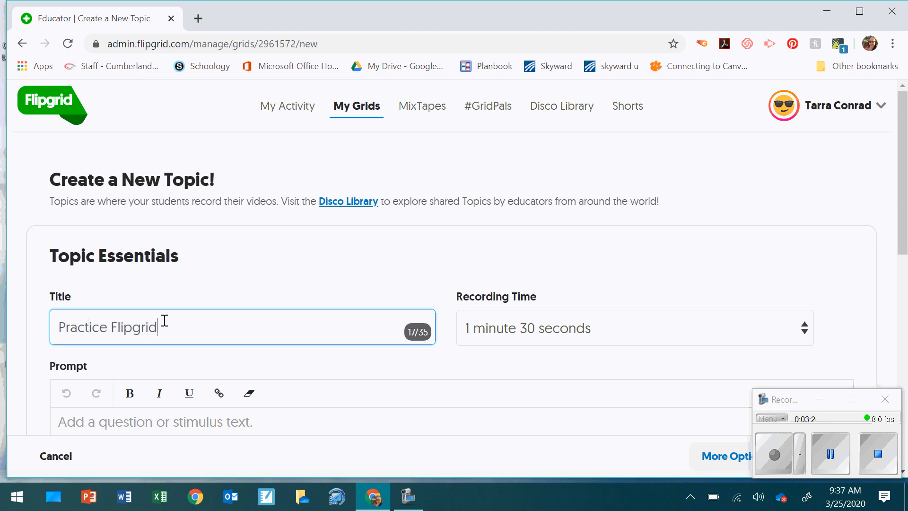
left_click(723, 331)
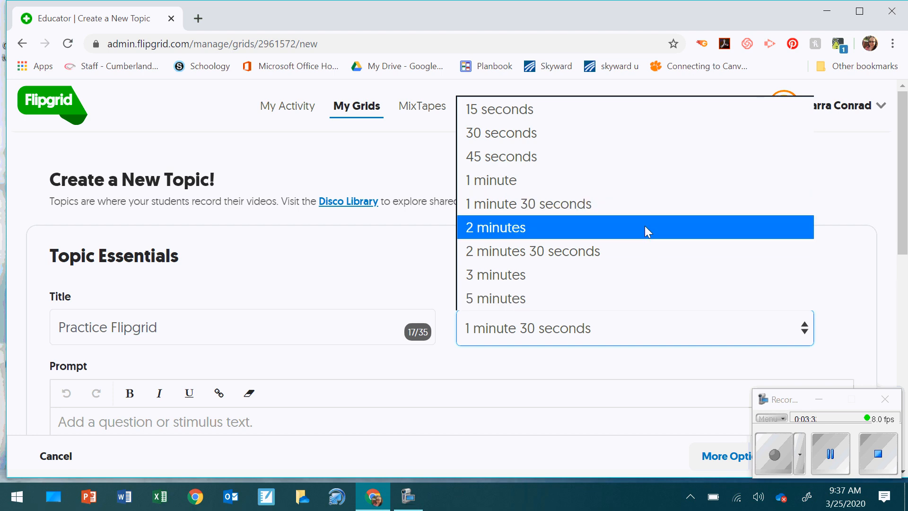
left_click(679, 211)
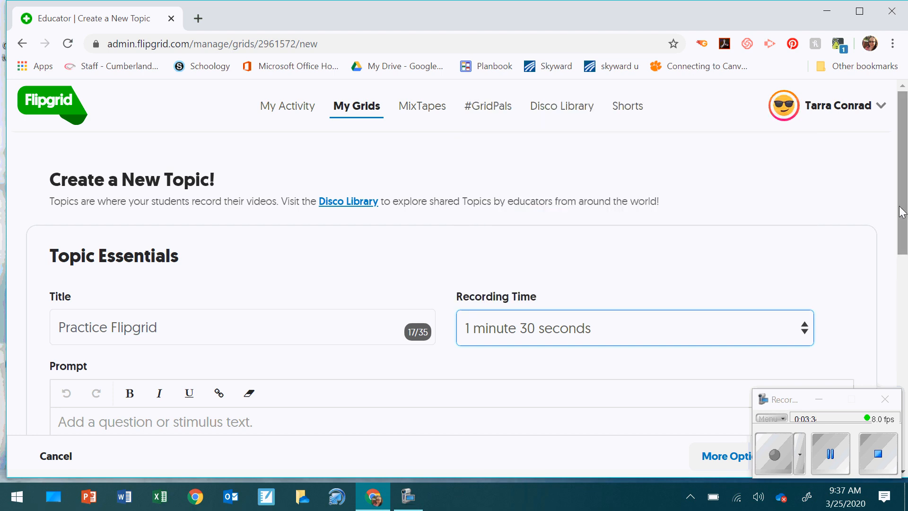
Step: Write the prompt asking students for a video of them saying HELLO in another language
left_click_drag(901, 211, 905, 286)
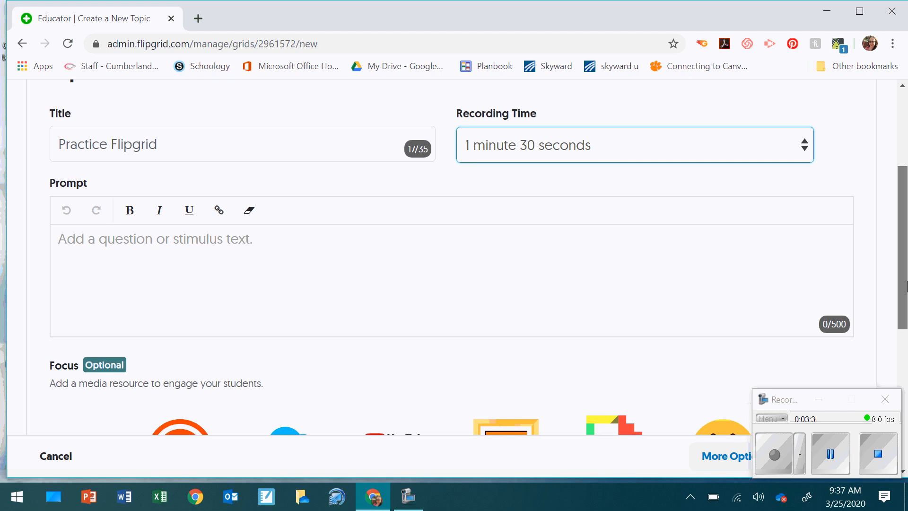
left_click(271, 238)
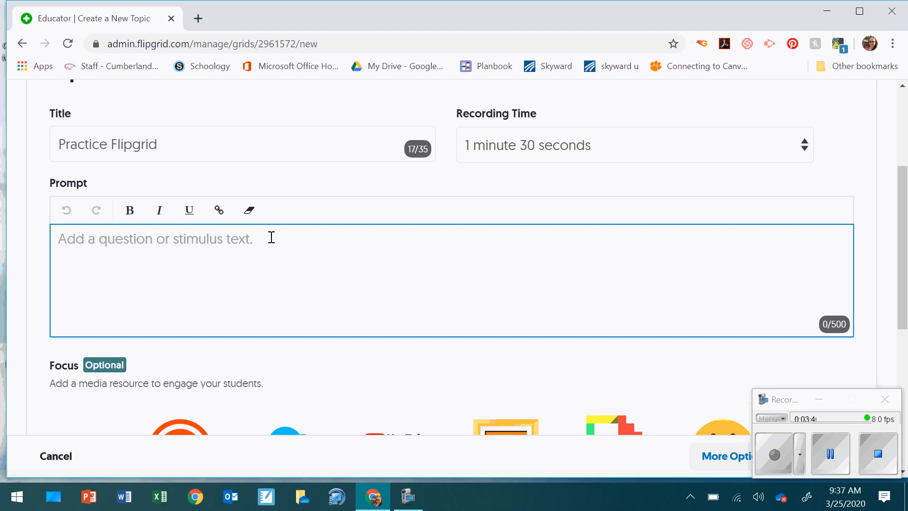
type("Hi eve")
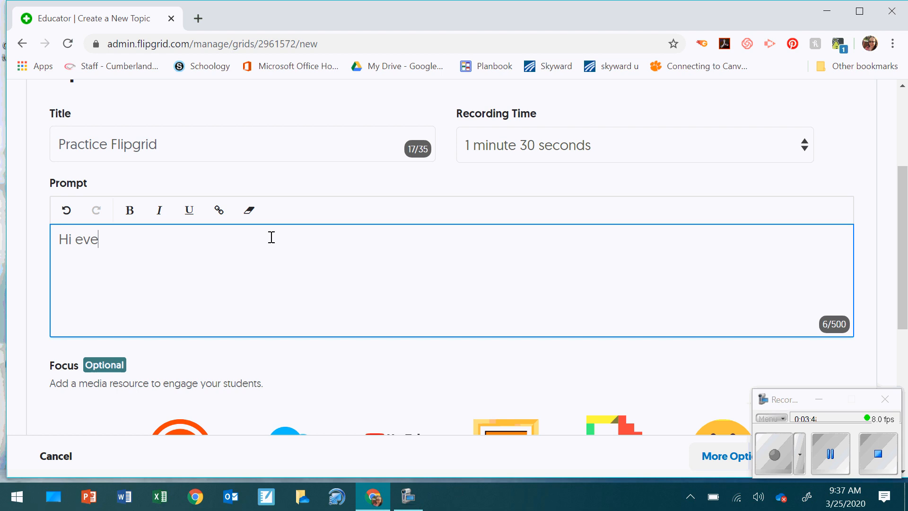
type("ryone - just ")
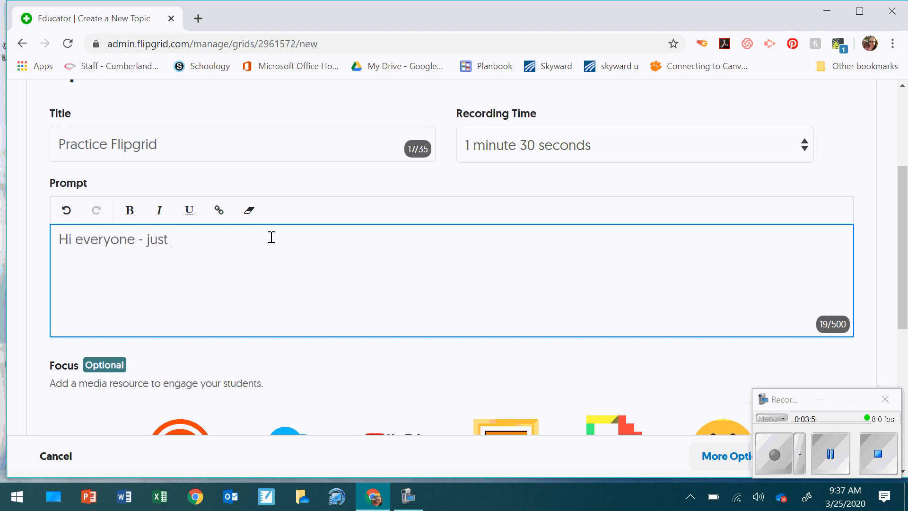
type("practicing wit")
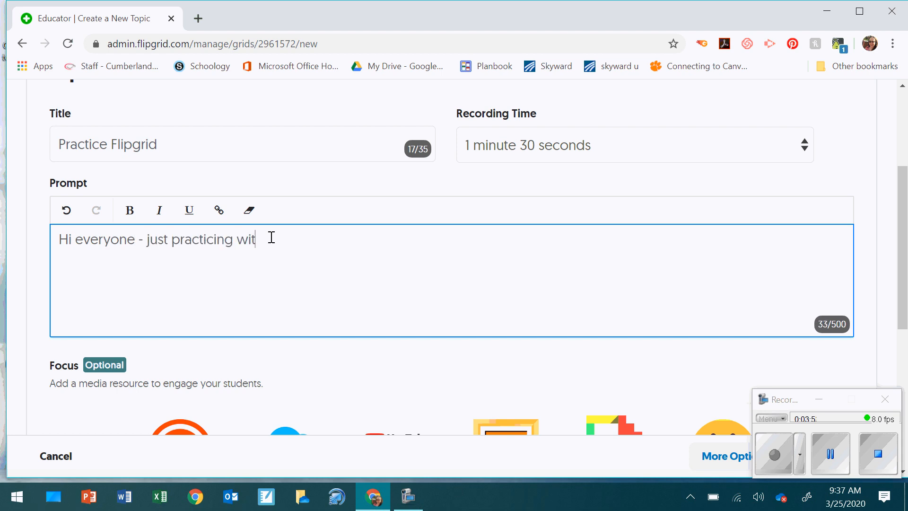
type("h flipgrid.  Send me a ")
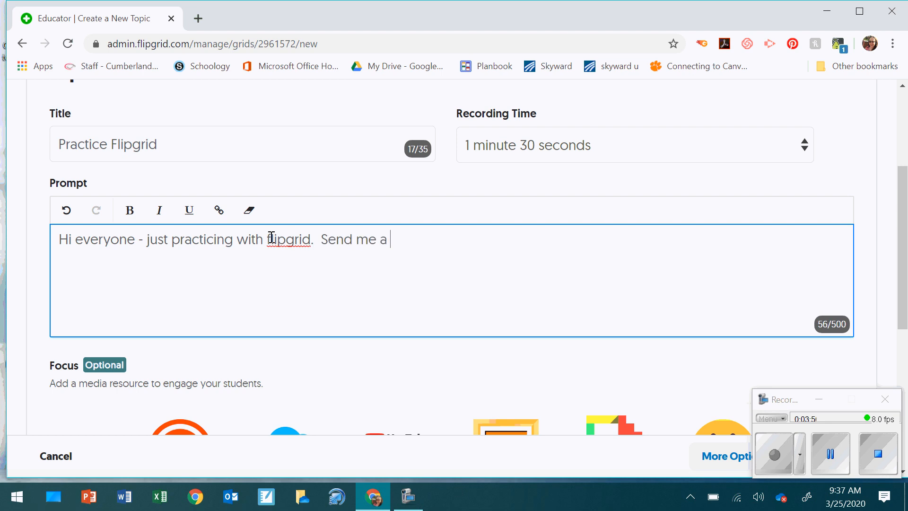
type("video of you saying H")
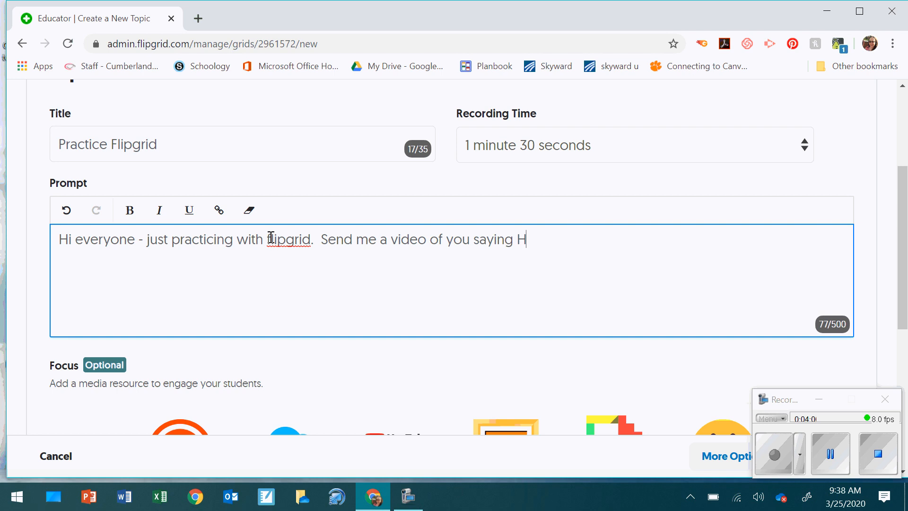
type("ELLO in ano")
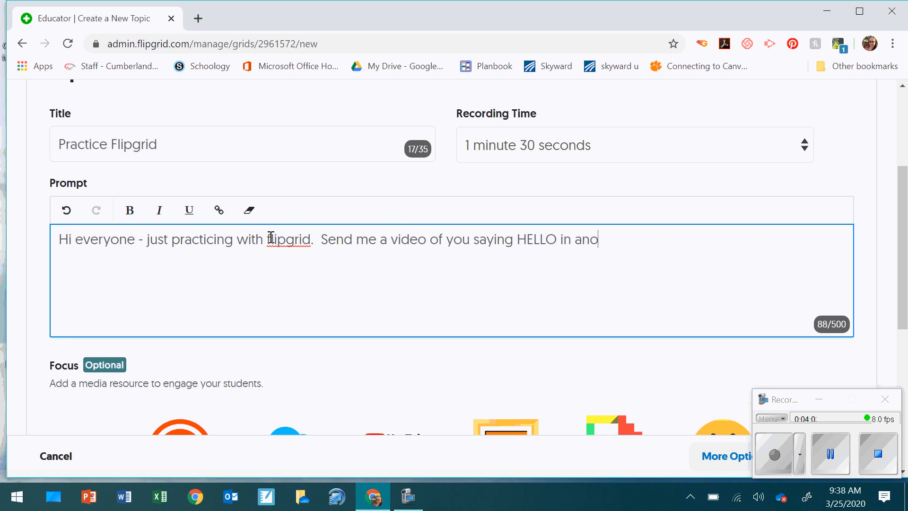
type("ther language.")
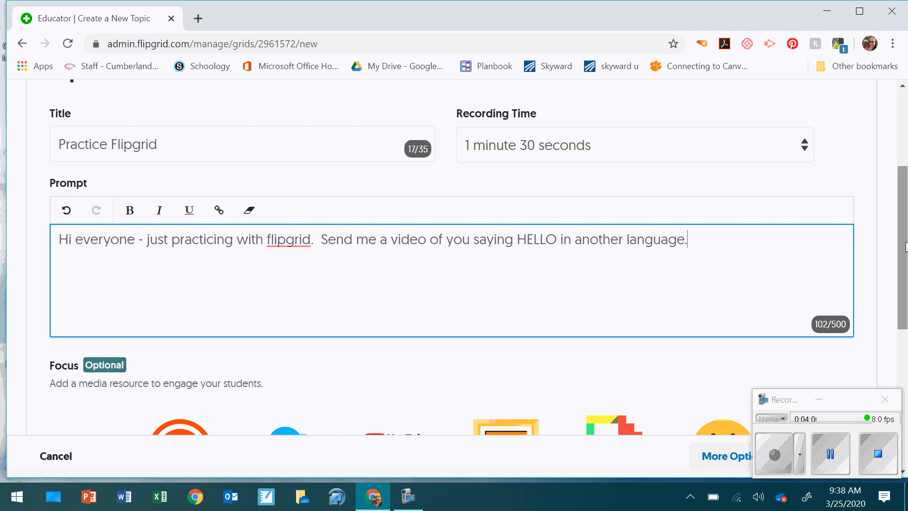
Step: Create the Practice Flipgrid topic with its current recording time and prompt
left_click_drag(904, 247, 881, 270)
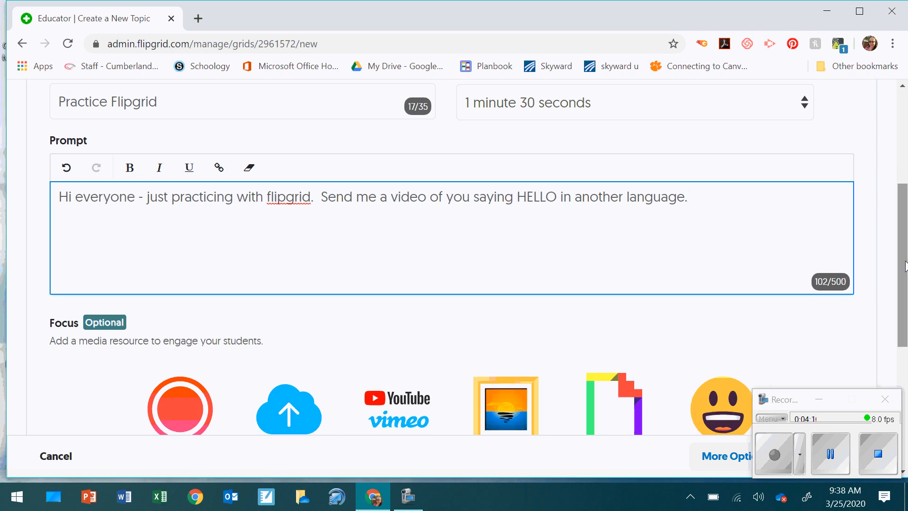
left_click_drag(905, 265, 907, 335)
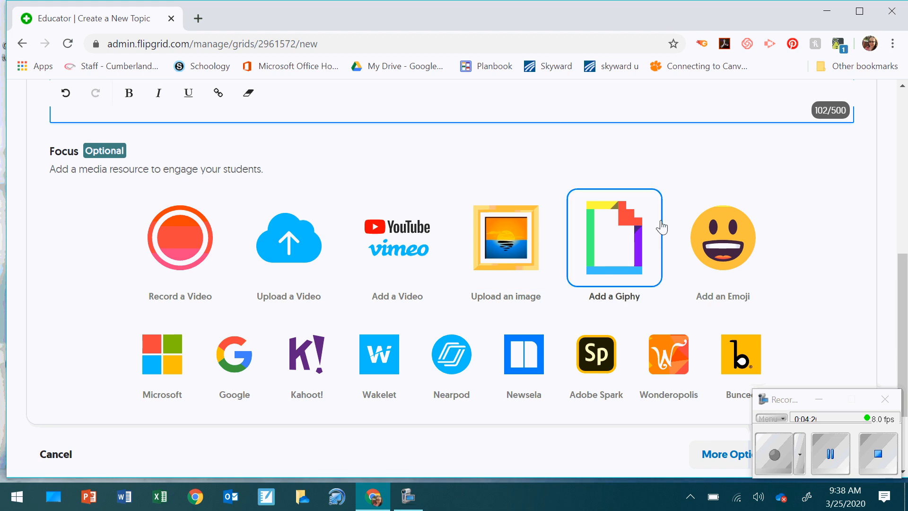
left_click_drag(905, 281, 905, 327)
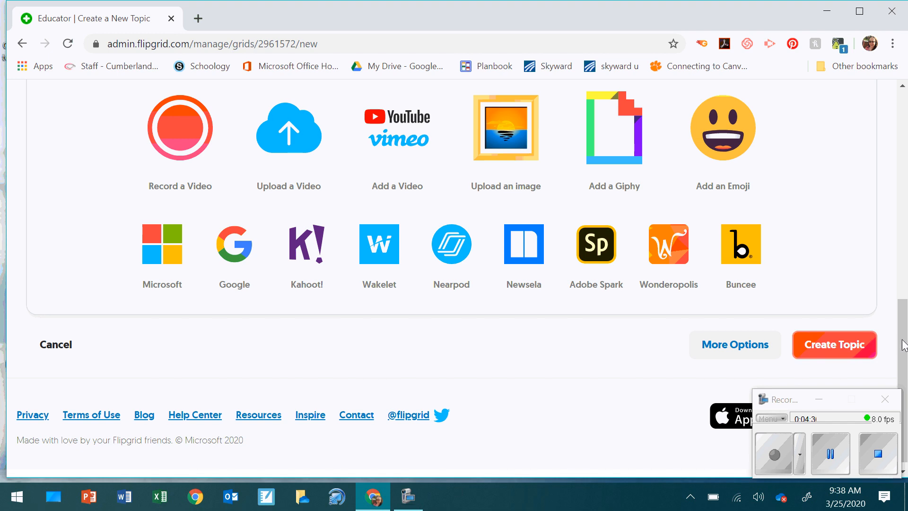
mouse_move(903, 345)
left_mouse_down()
mouse_move(906, 260)
mouse_move(906, 355)
left_mouse_up()
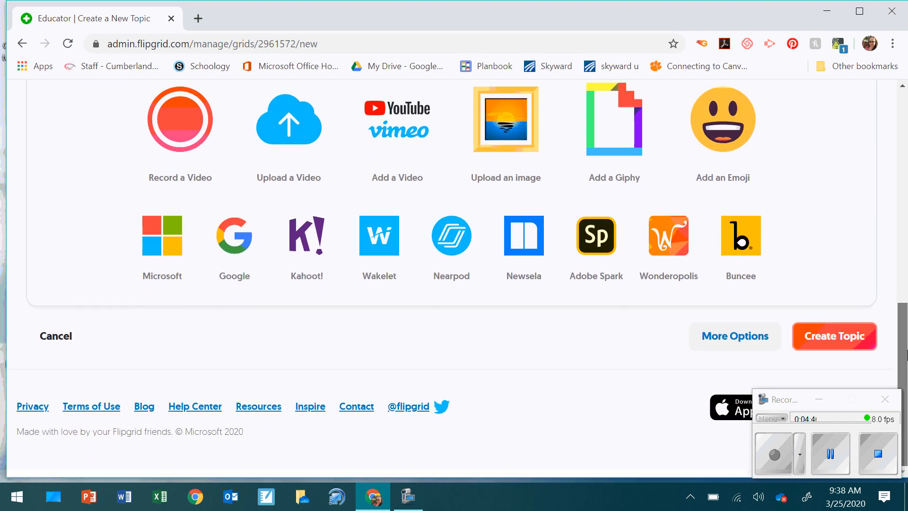
left_click(833, 336)
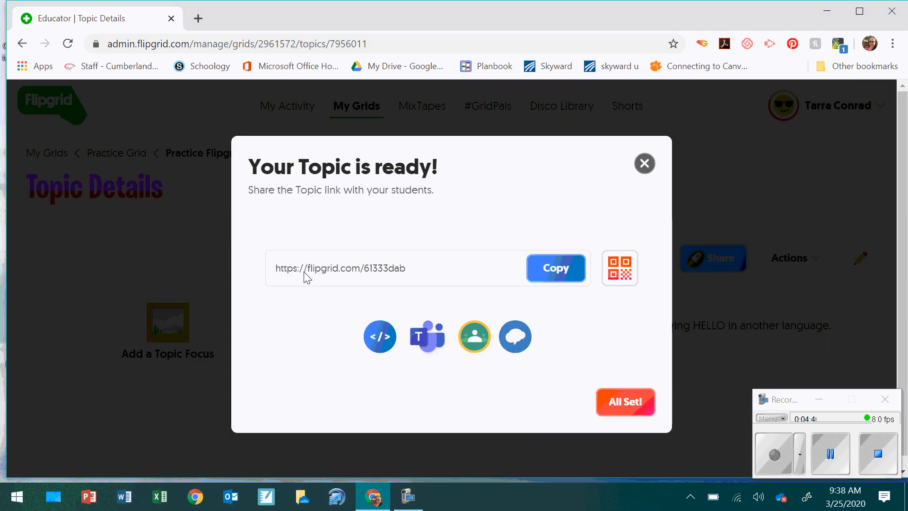
Step: Copy the topic's share link, dismiss the ready message, and return to My Grids
left_click(552, 272)
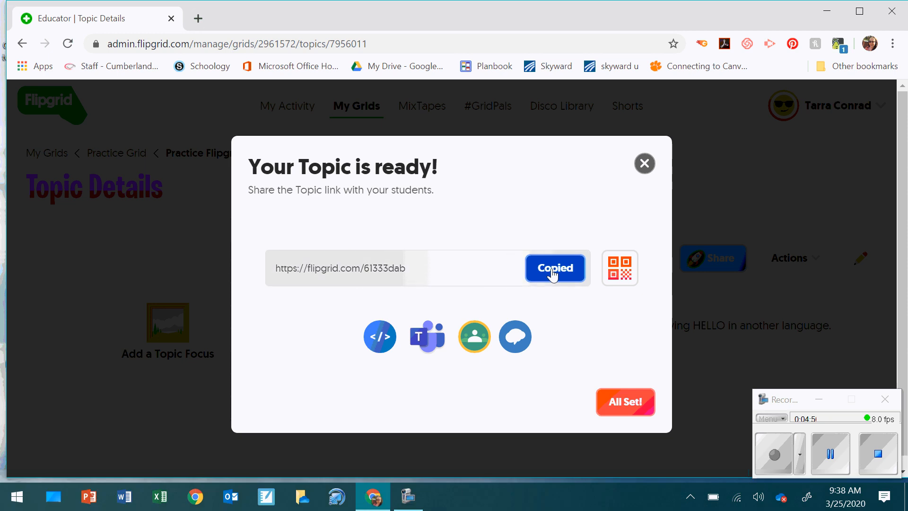
left_click(627, 410)
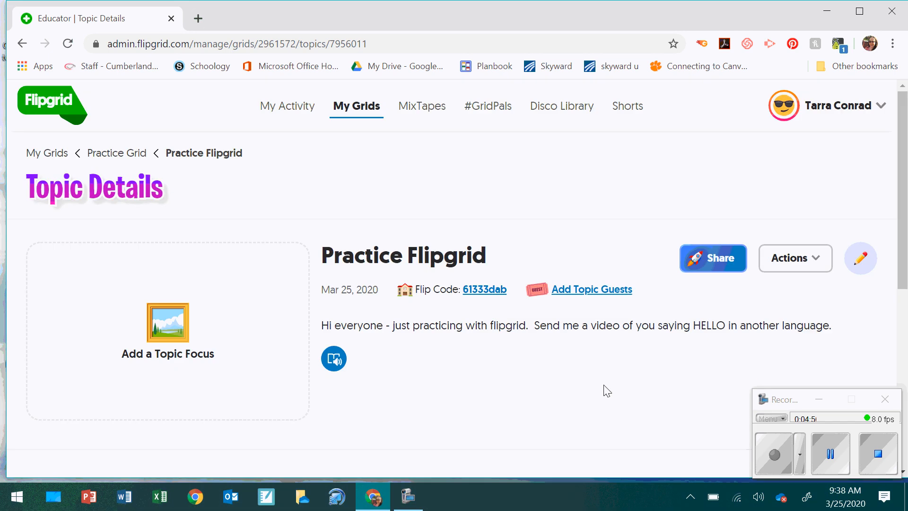
left_click(354, 113)
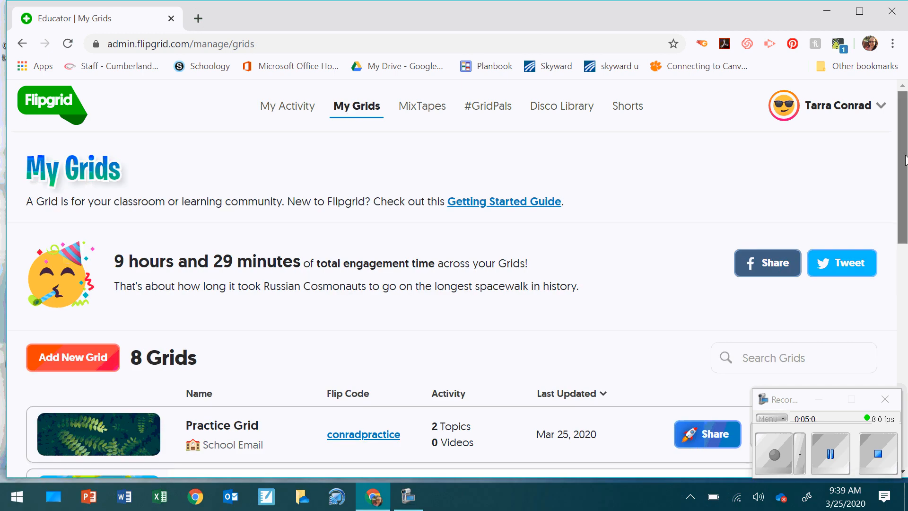
Step: Open Practice Grid from My Grids, then its Practice Flipgrid topic details
scroll(249, 403, "down", 2)
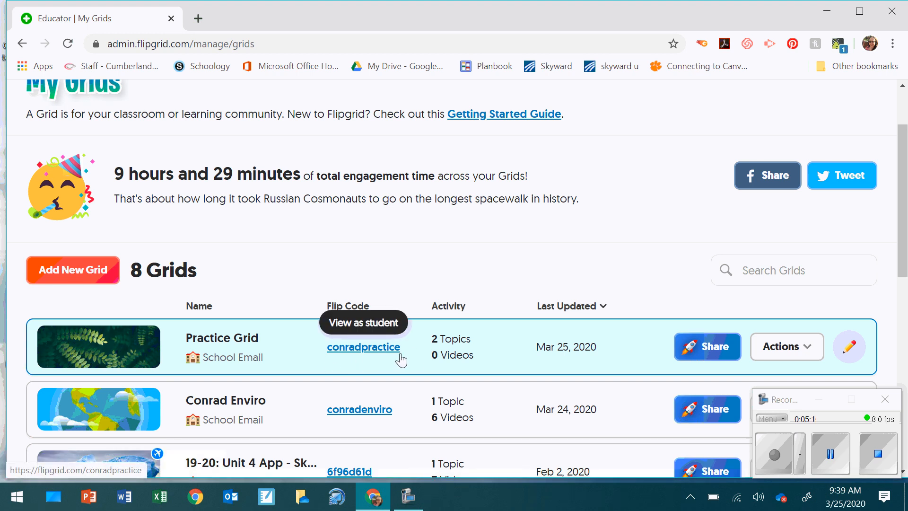
left_click(243, 338)
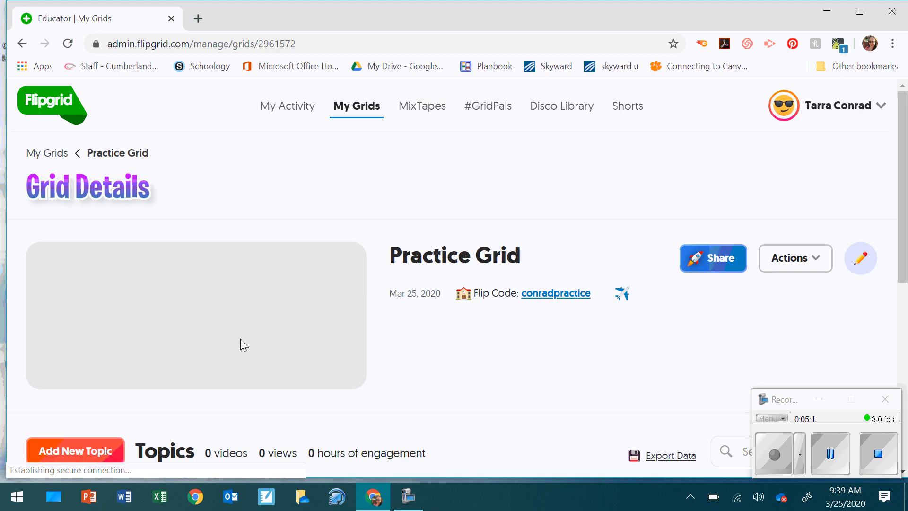
left_click_drag(903, 197, 907, 294)
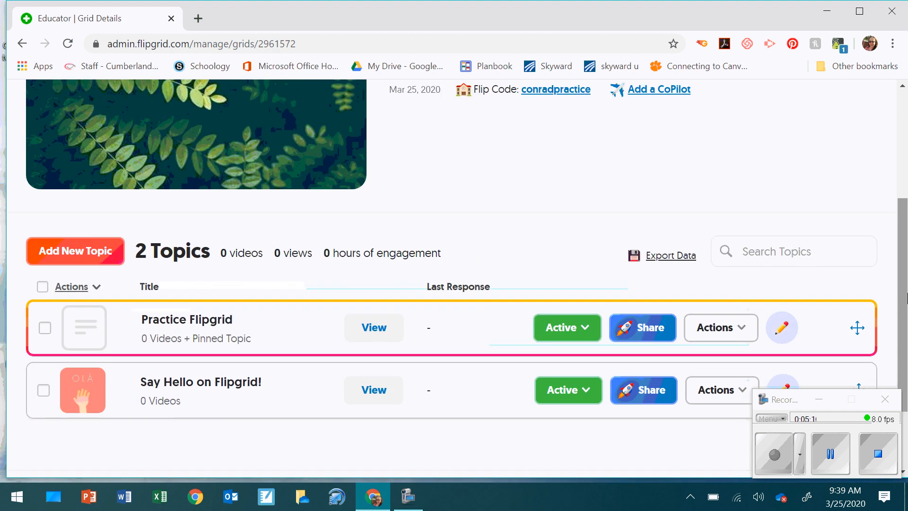
left_click(181, 326)
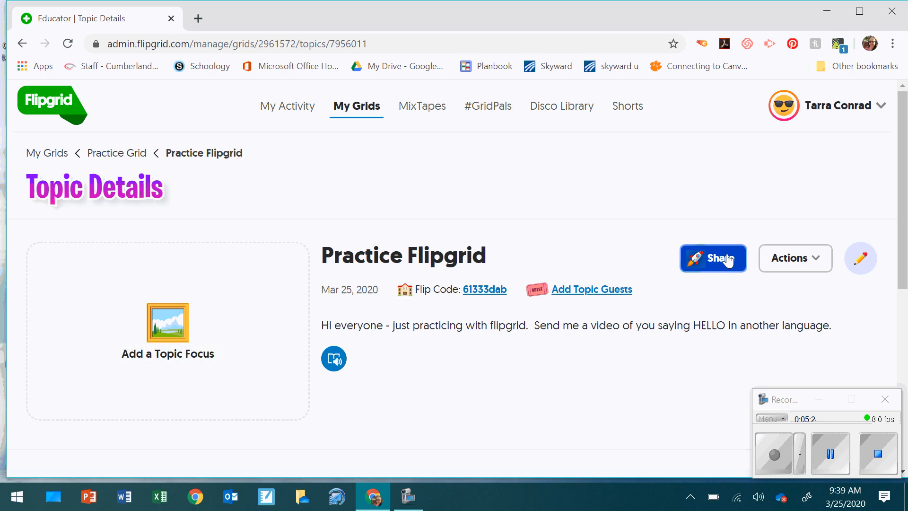
Step: View the Practice Flipgrid share options, close them, and go back to Practice Grid's topics
left_click(727, 261)
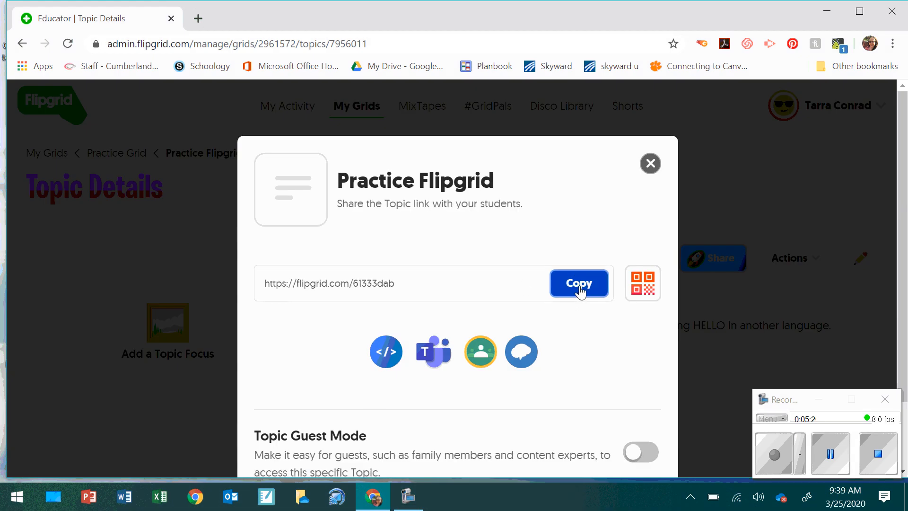
left_click(650, 164)
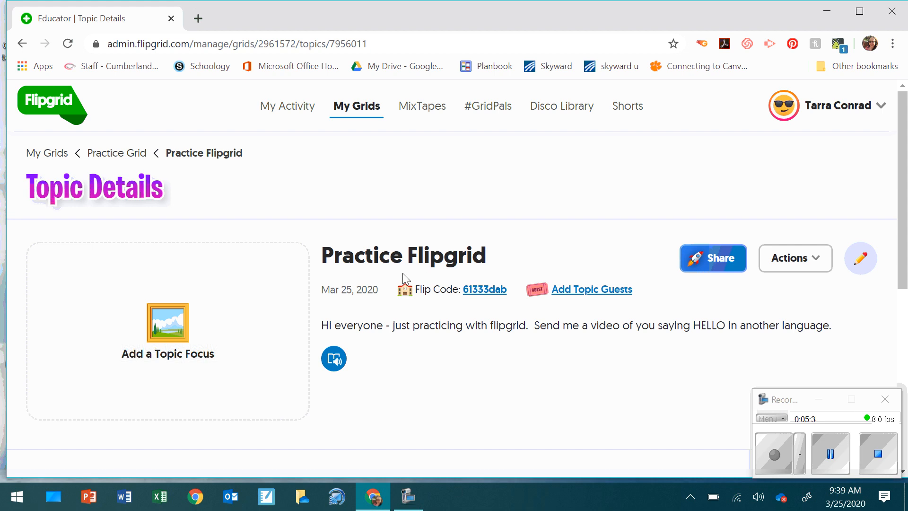
left_click(22, 44)
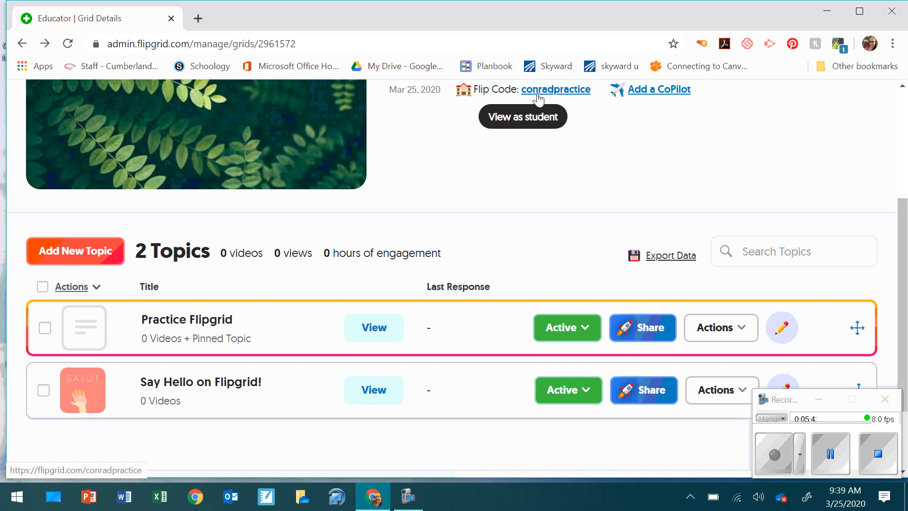
scroll(586, 202, "up", 2)
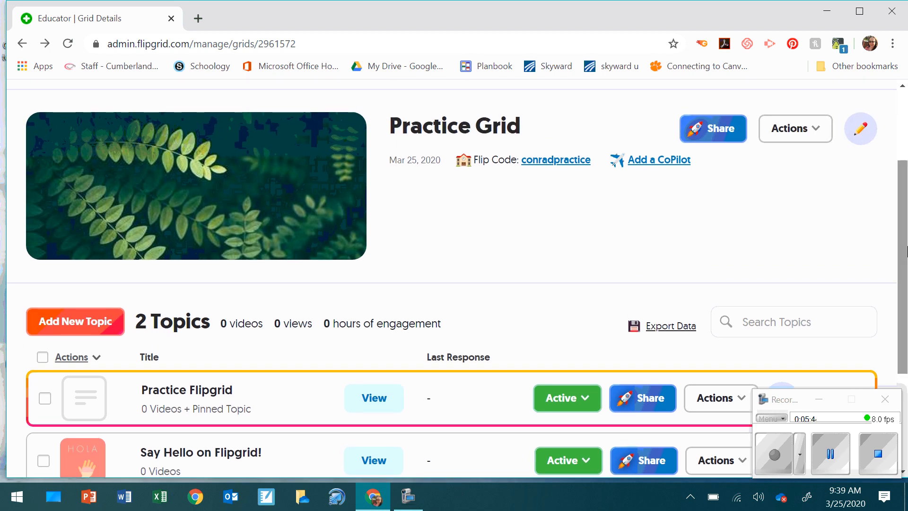
left_click(700, 125)
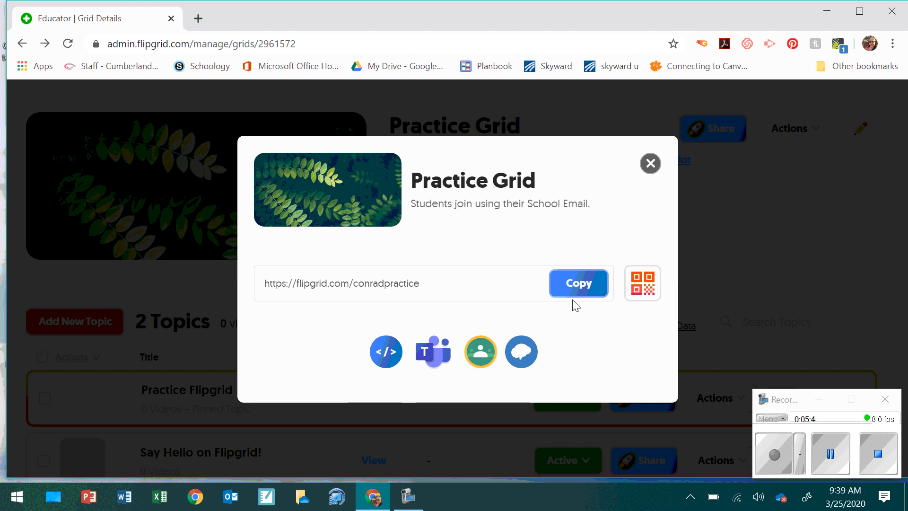
left_click(650, 164)
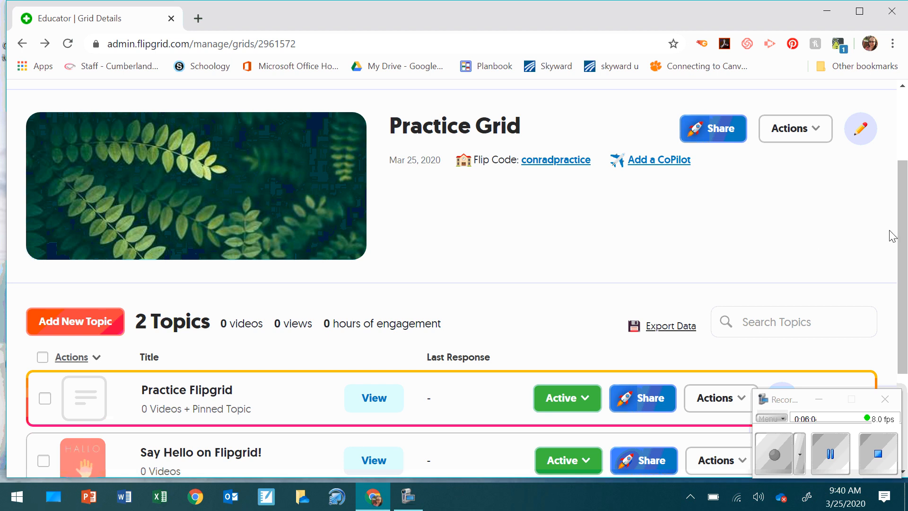
left_click_drag(907, 223, 907, 273)
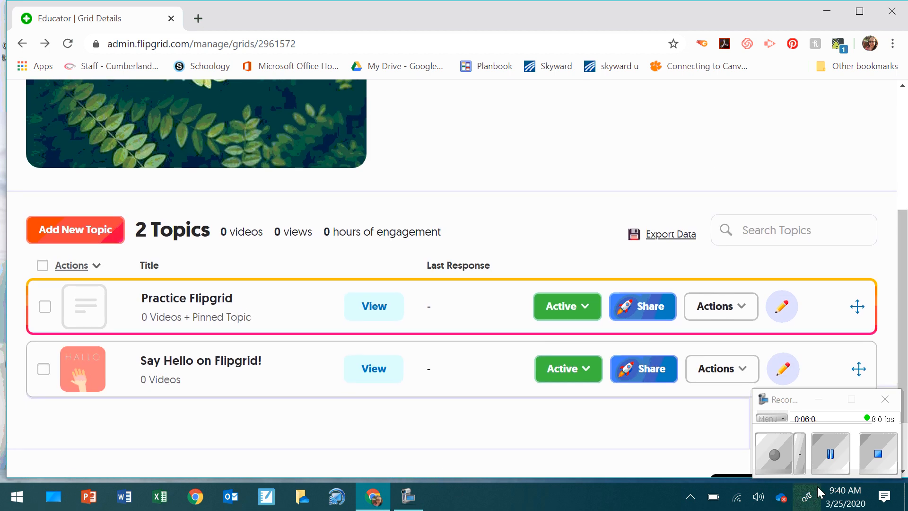